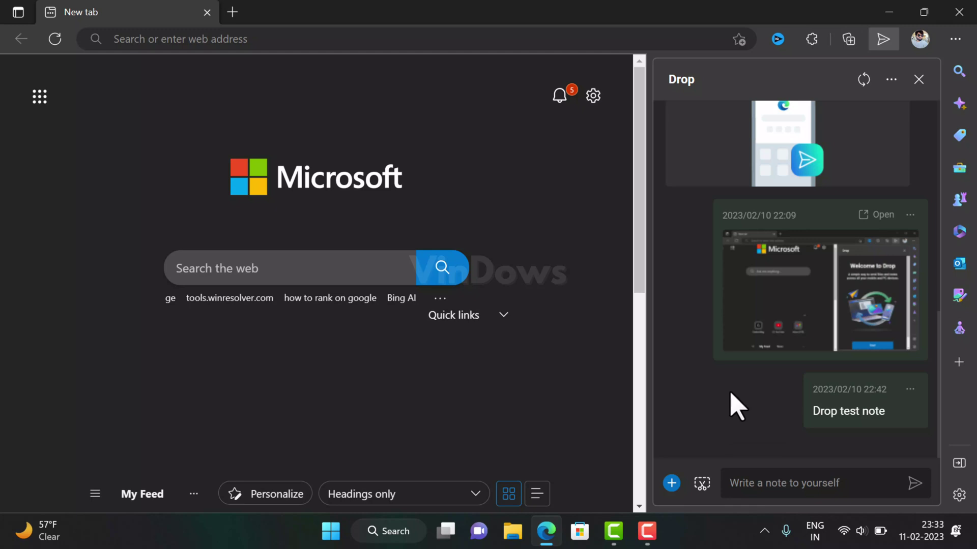
# Send the IMG_E0841 speaker photo from iPhone Photos through the Drop pane.
pyautogui.click(672, 484)
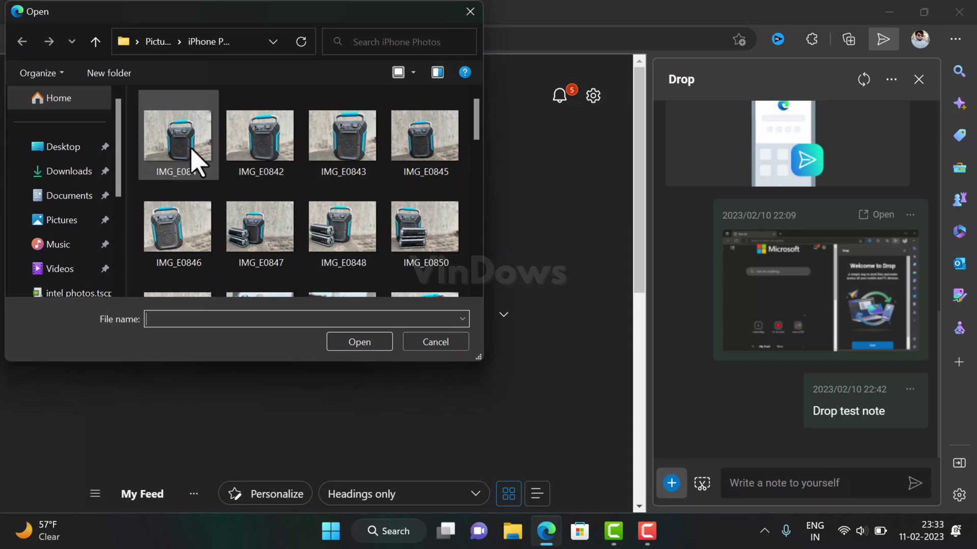
pyautogui.click(192, 157)
pyautogui.click(359, 344)
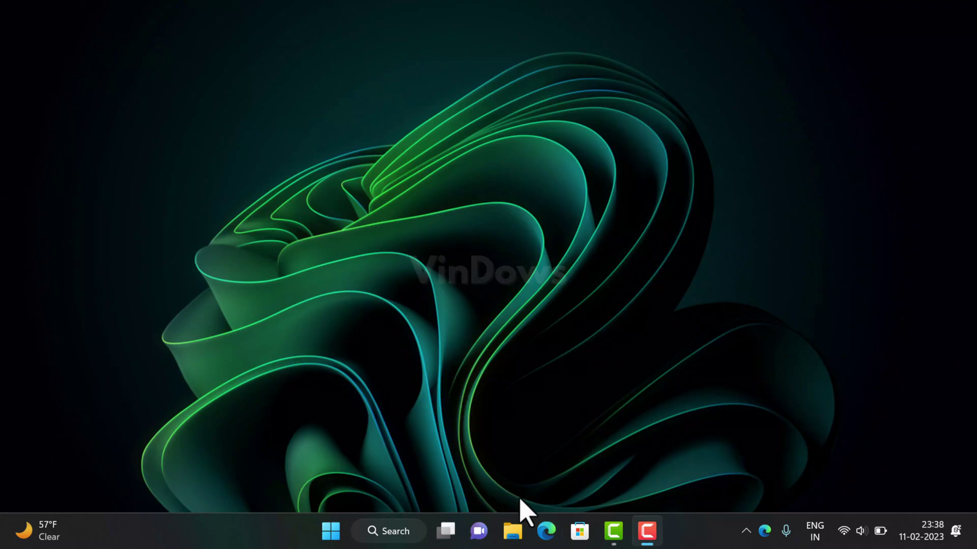
# Relaunch Edge and navigate to edge://flags/#edge-drop to reach the Enable Drop flag.
pyautogui.click(532, 519)
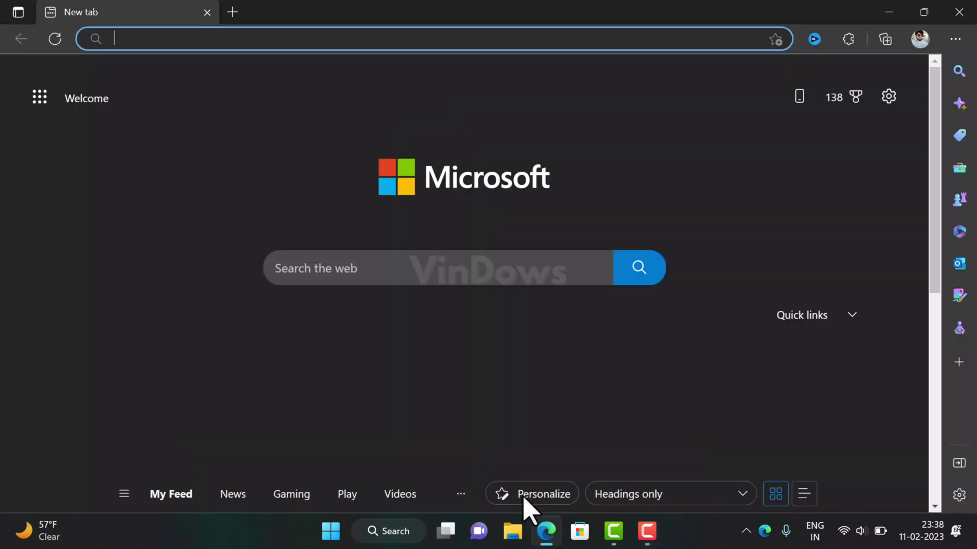
pyautogui.rightClick(181, 46)
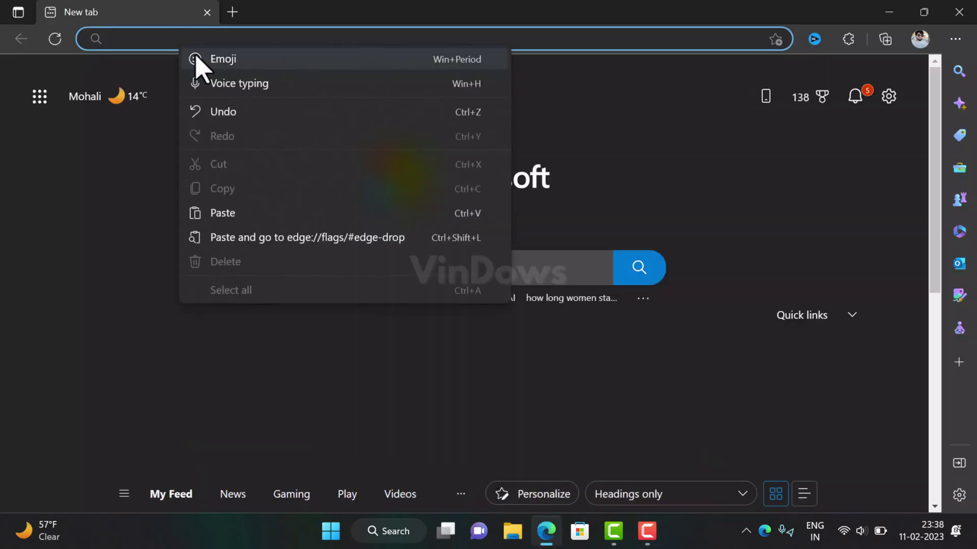
pyautogui.click(222, 211)
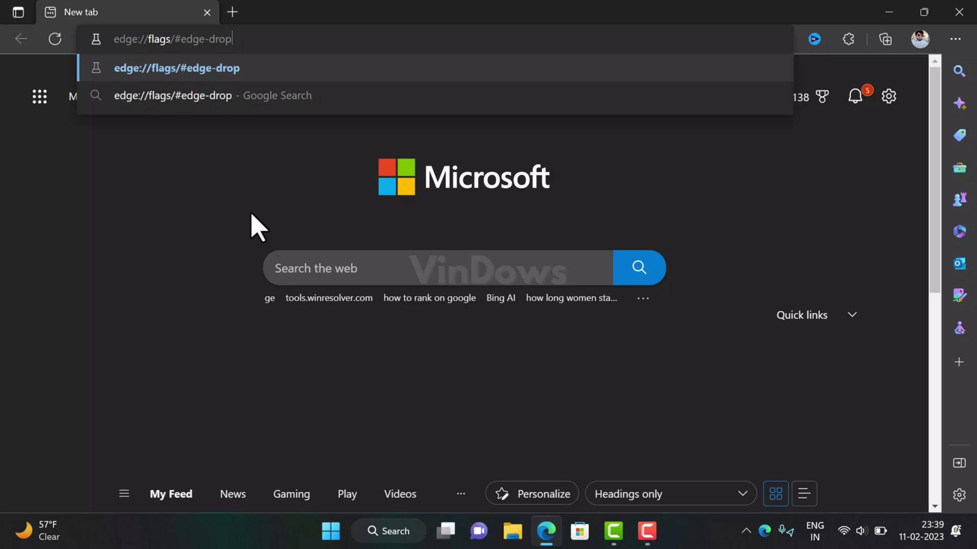
pyautogui.press('Return')
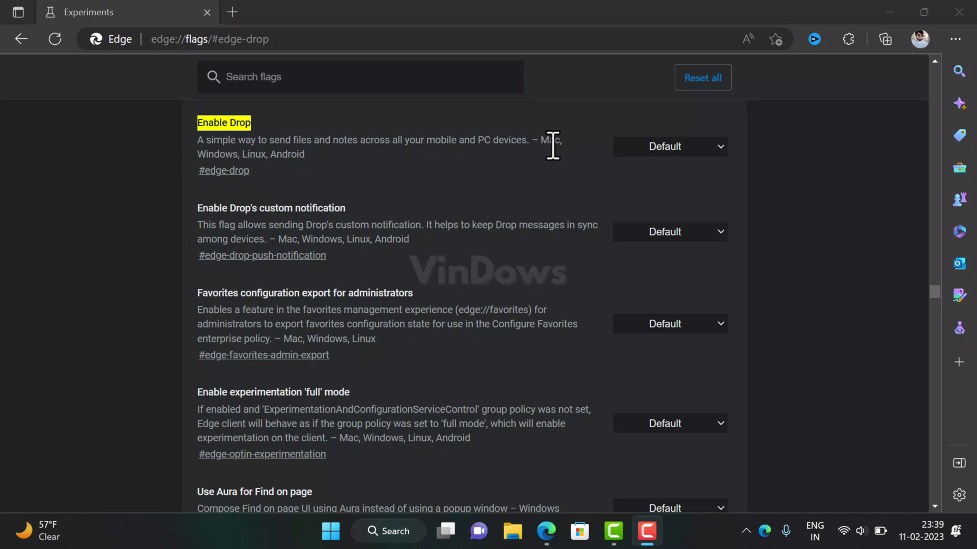
# Set the Enable Drop flag to Enabled and restart Edge to apply it.
pyautogui.click(675, 151)
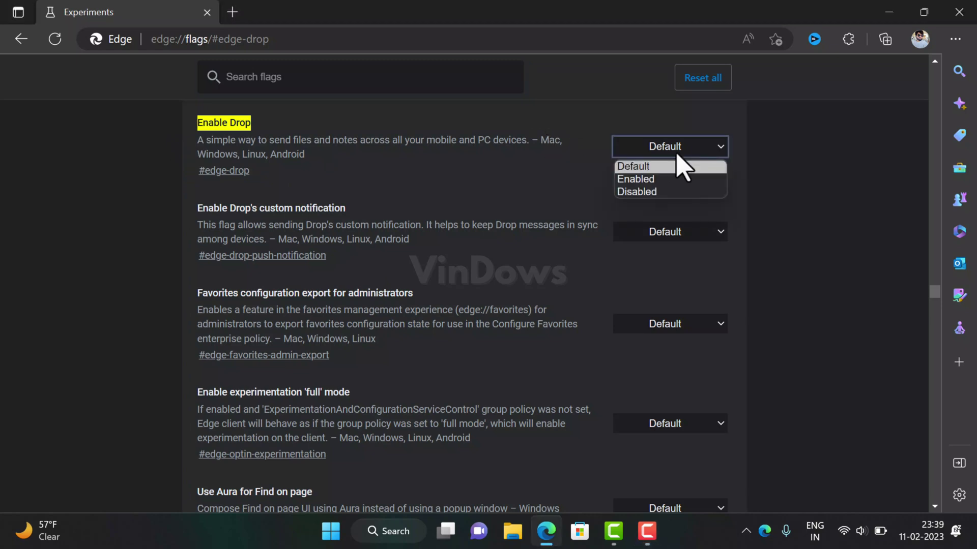
pyautogui.click(684, 180)
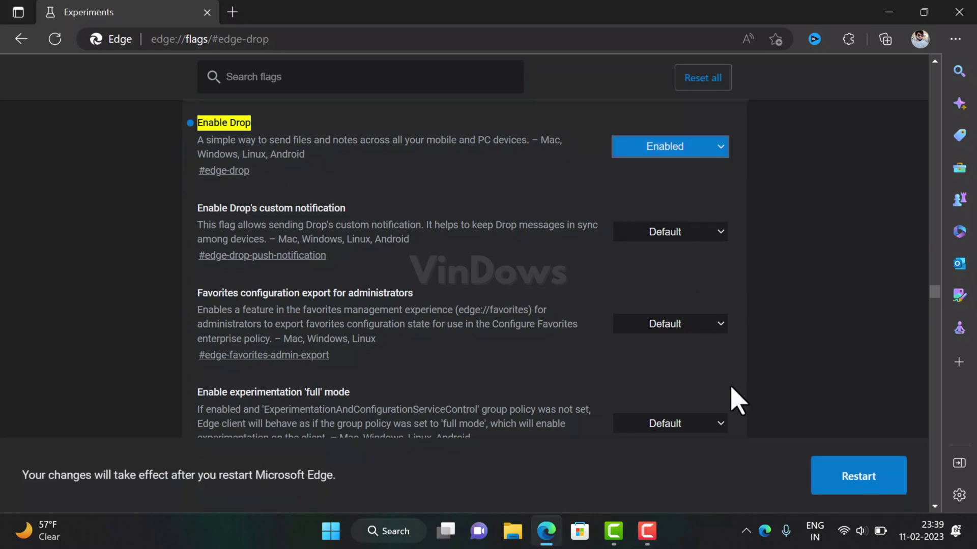
pyautogui.click(839, 502)
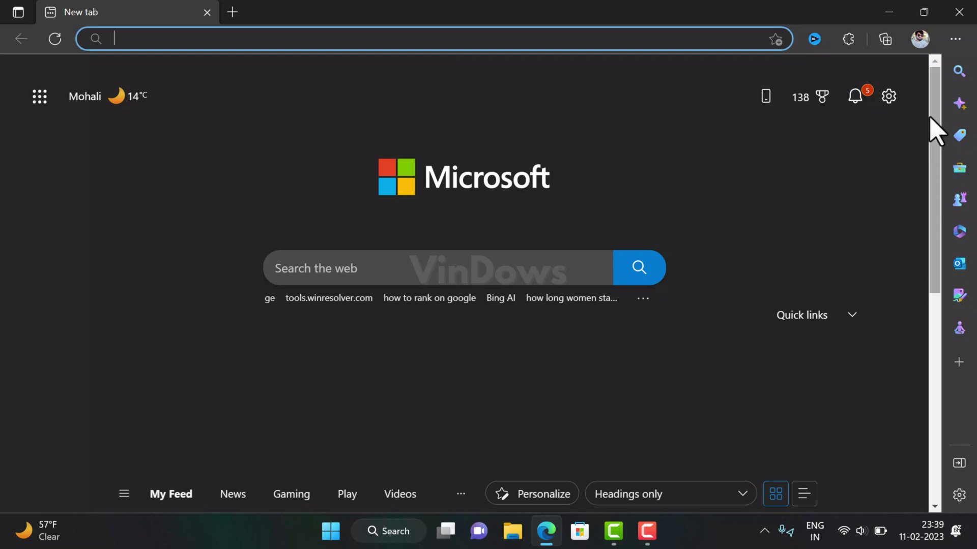
# In Settings > Appearance, switch on the Drop toolbar button.
pyautogui.click(953, 44)
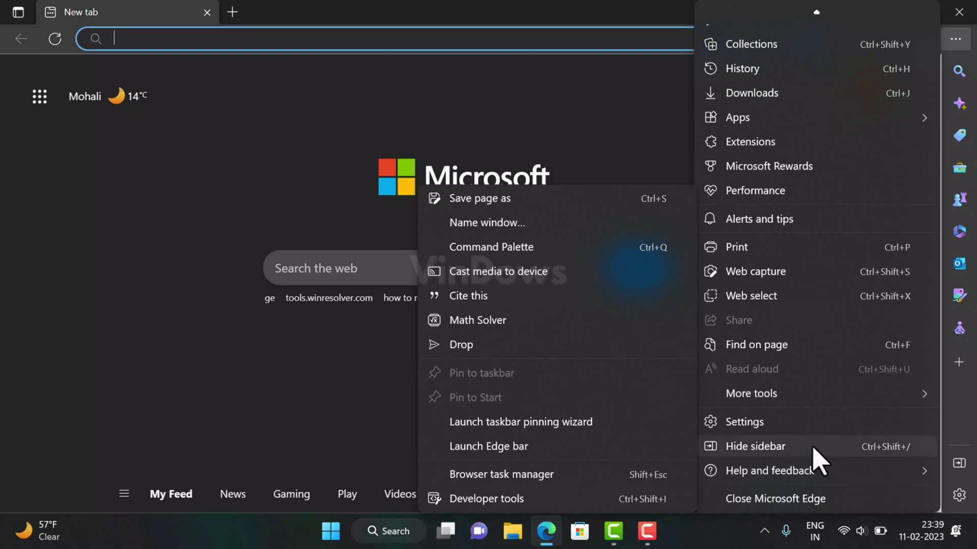
pyautogui.click(814, 432)
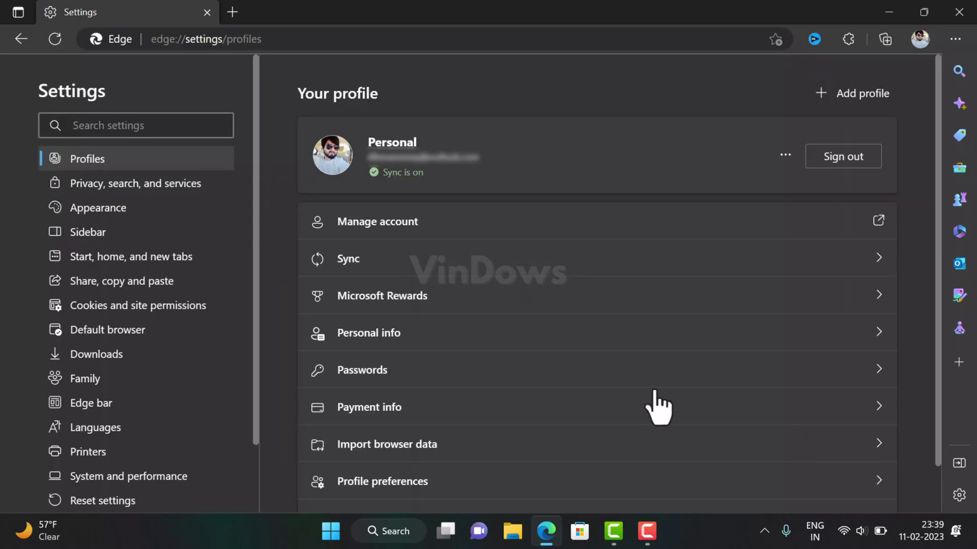
pyautogui.click(181, 217)
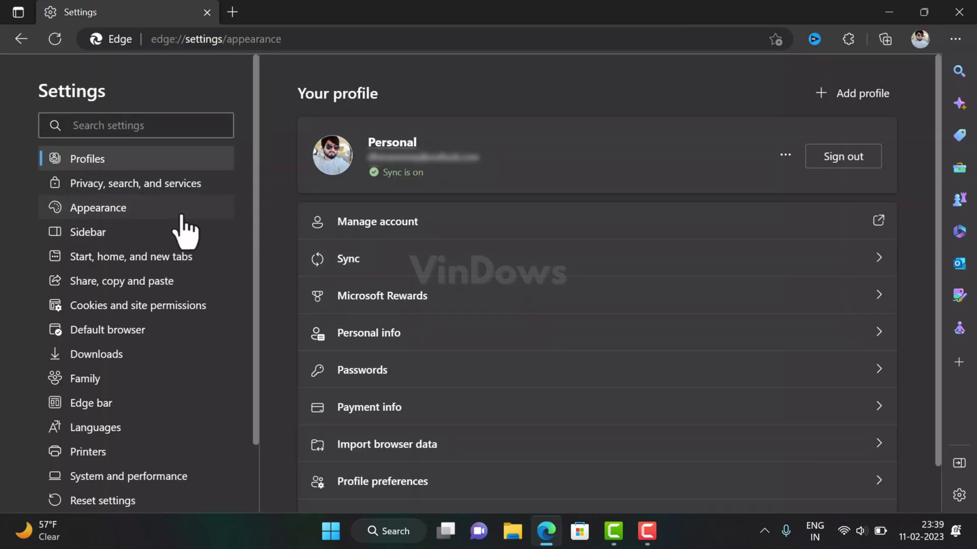
pyautogui.scroll(-1, 353, 270)
pyautogui.scroll(-3, 354, 270)
pyautogui.scroll(-4, 351, 267)
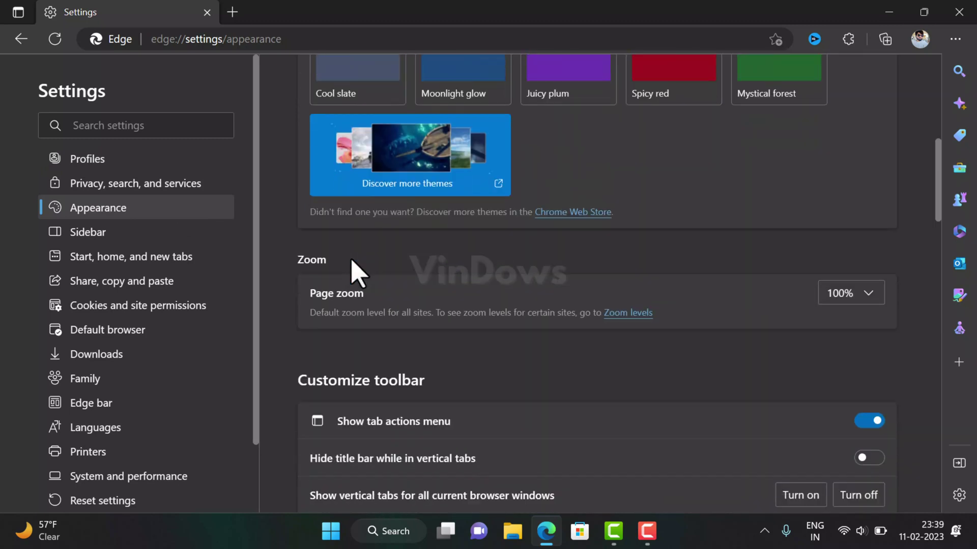
pyautogui.scroll(-2, 354, 270)
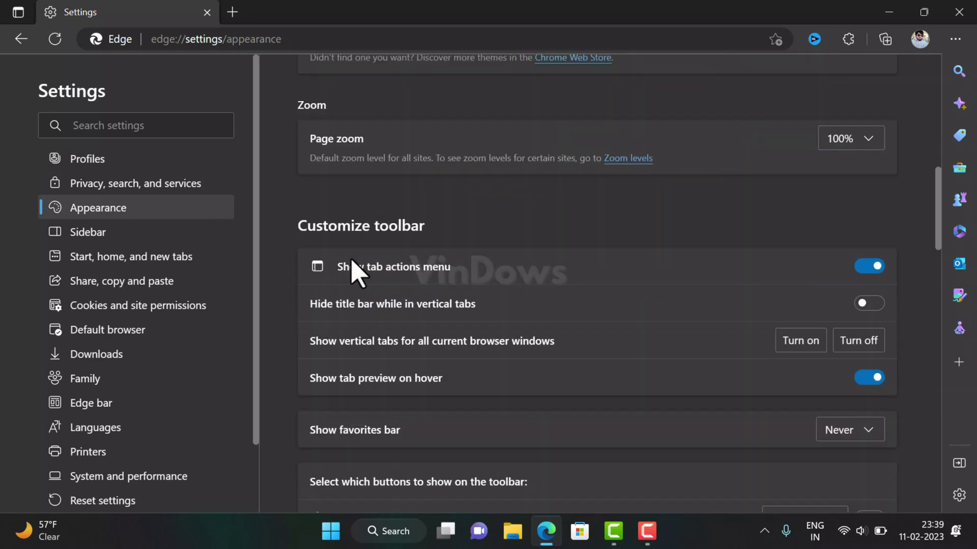
pyautogui.scroll(-2, 353, 270)
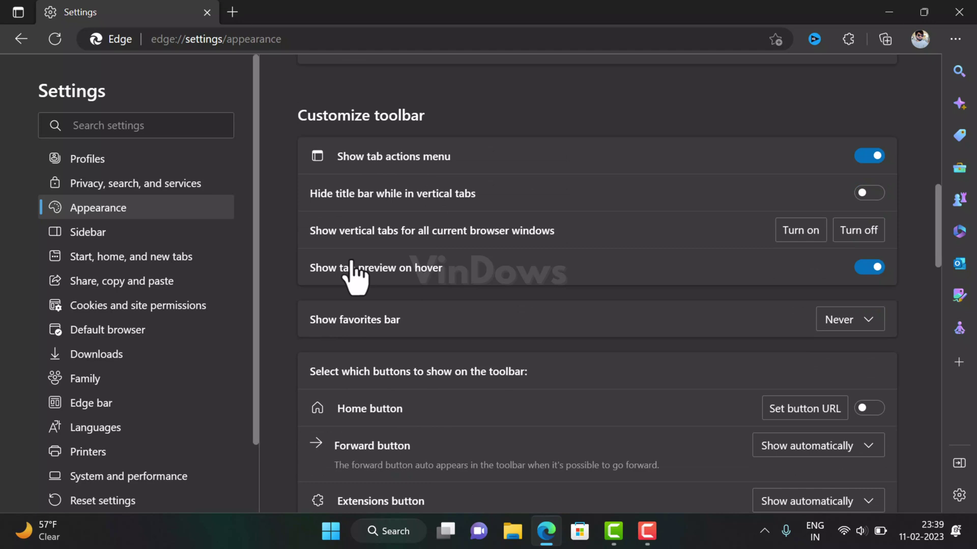
pyautogui.scroll(-3, 353, 270)
pyautogui.scroll(-2, 354, 270)
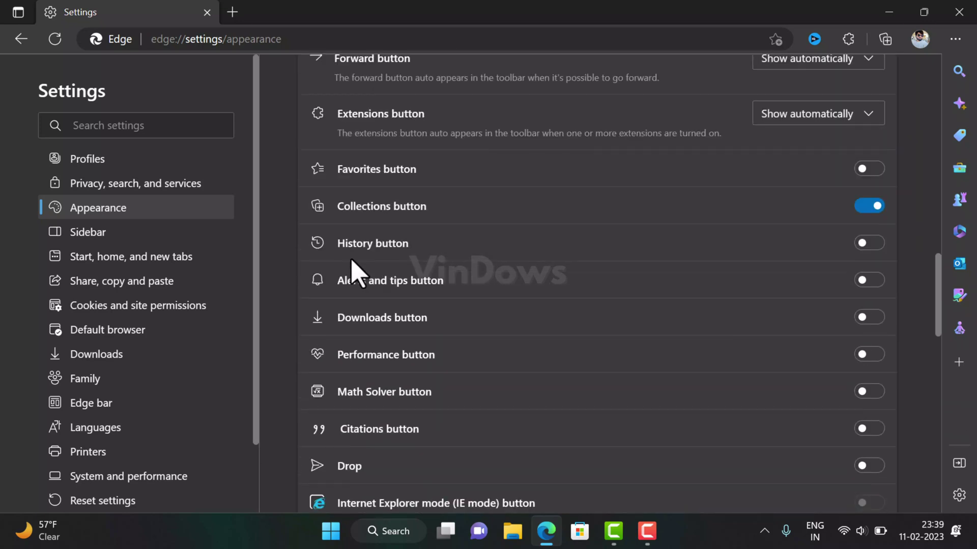
pyautogui.scroll(-3, 356, 267)
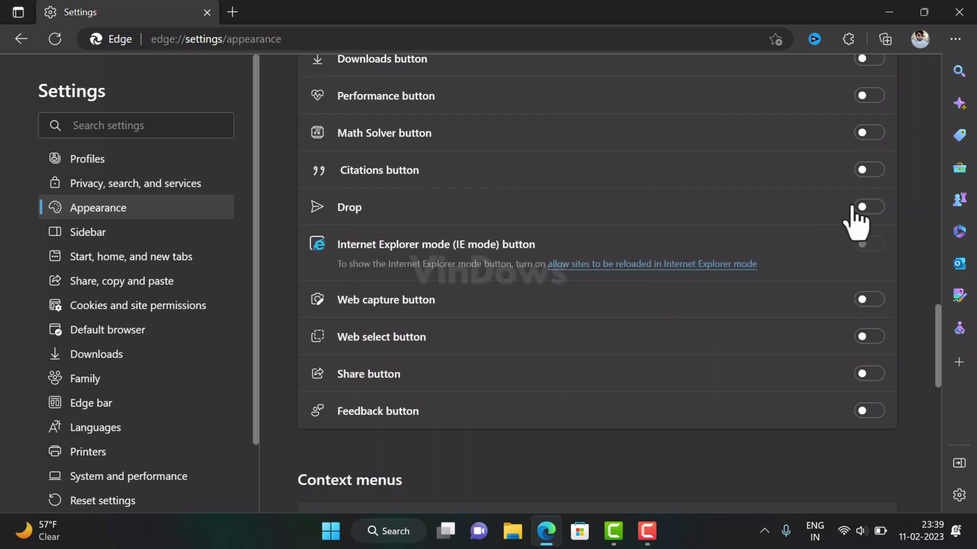
pyautogui.click(878, 209)
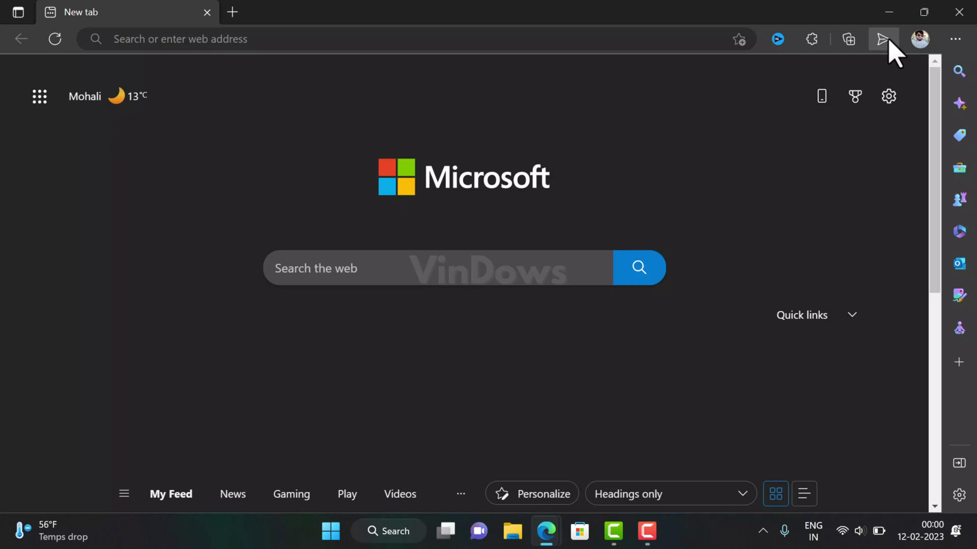
# From the Drop toolbar panel, send the IMG_E0841 speaker photo.
pyautogui.click(888, 42)
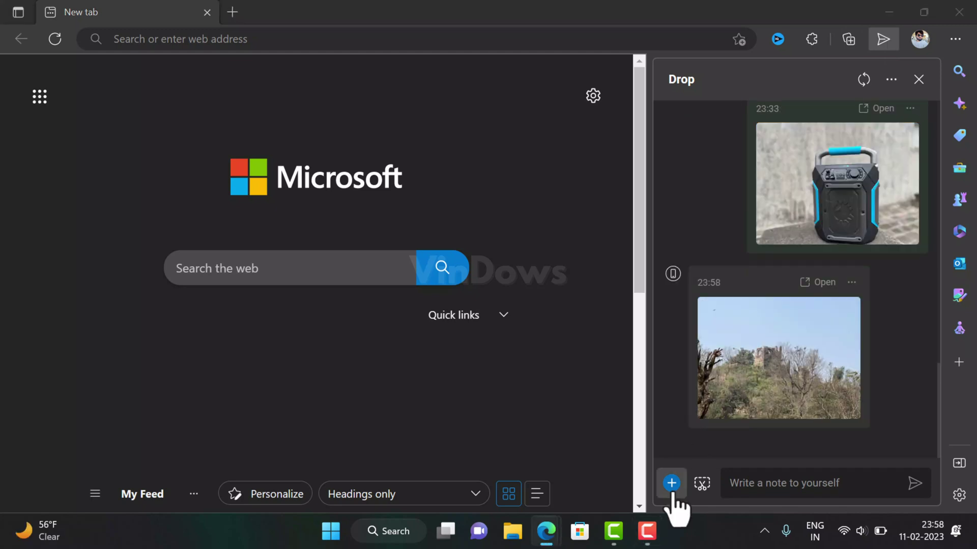
pyautogui.click(672, 488)
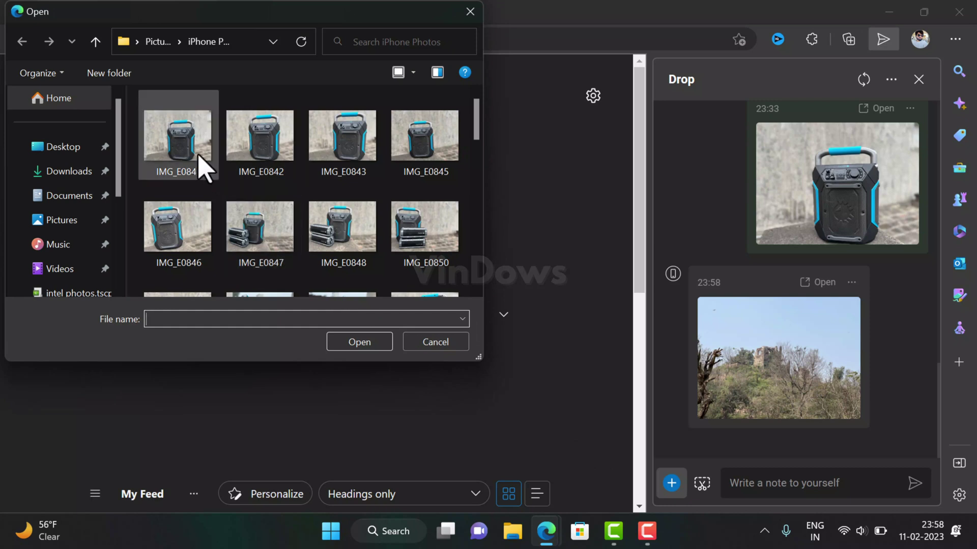
pyautogui.click(198, 162)
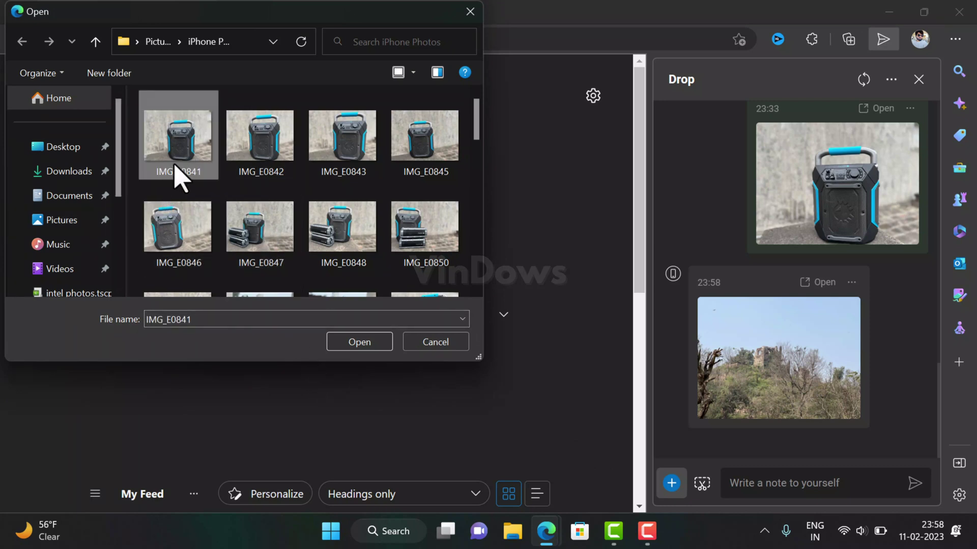
pyautogui.scroll(-2, 241, 194)
pyautogui.scroll(-2, 259, 229)
pyautogui.scroll(4, 259, 237)
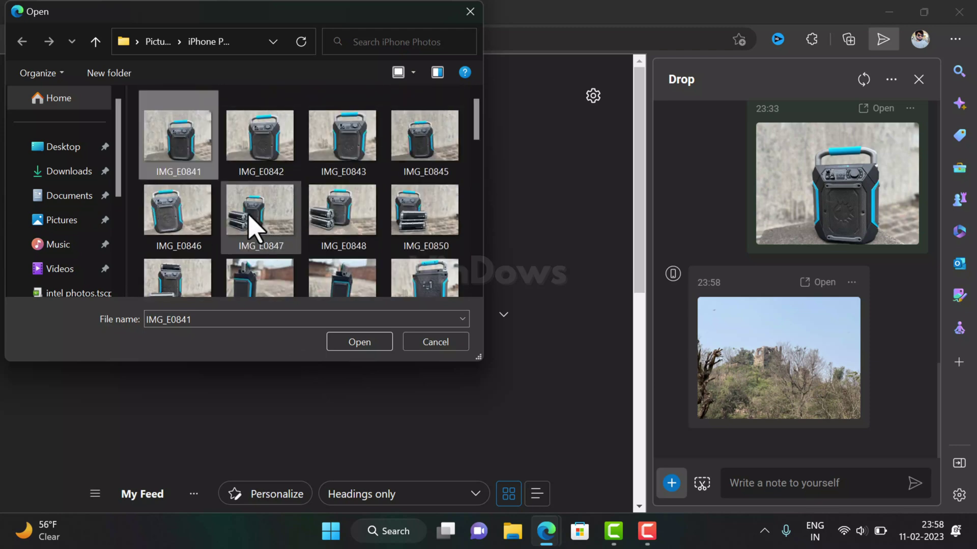
pyautogui.click(347, 345)
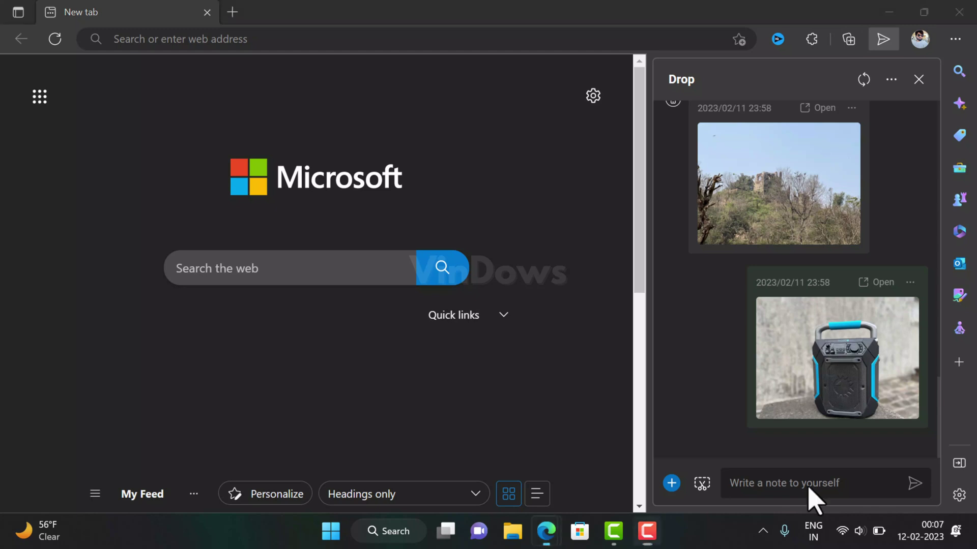
# Send yourself the Drop note "This is a test note for using a drop feature".
pyautogui.click(809, 485)
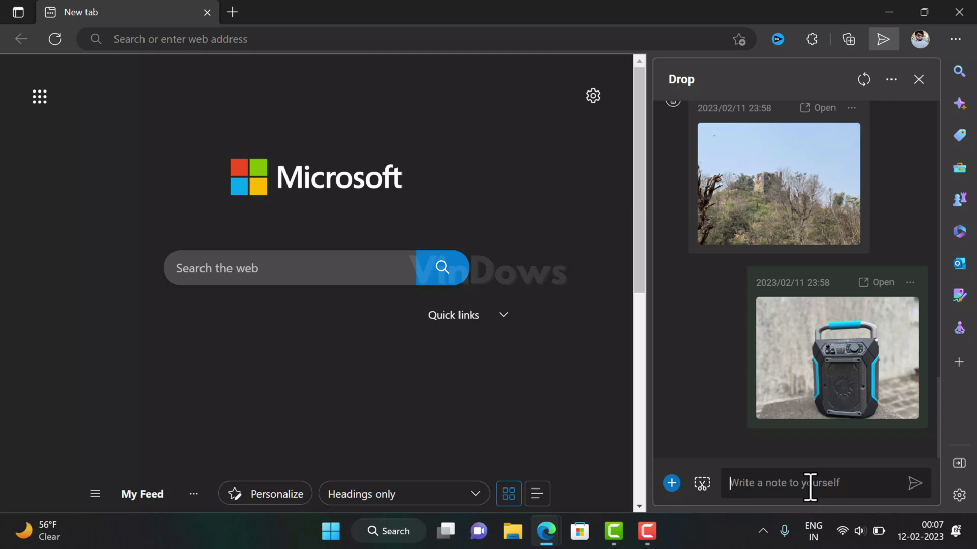
pyautogui.write('Hi')
pyautogui.press('BackSpace')
pyautogui.press('BackSpace')
pyautogui.write('This is a ')
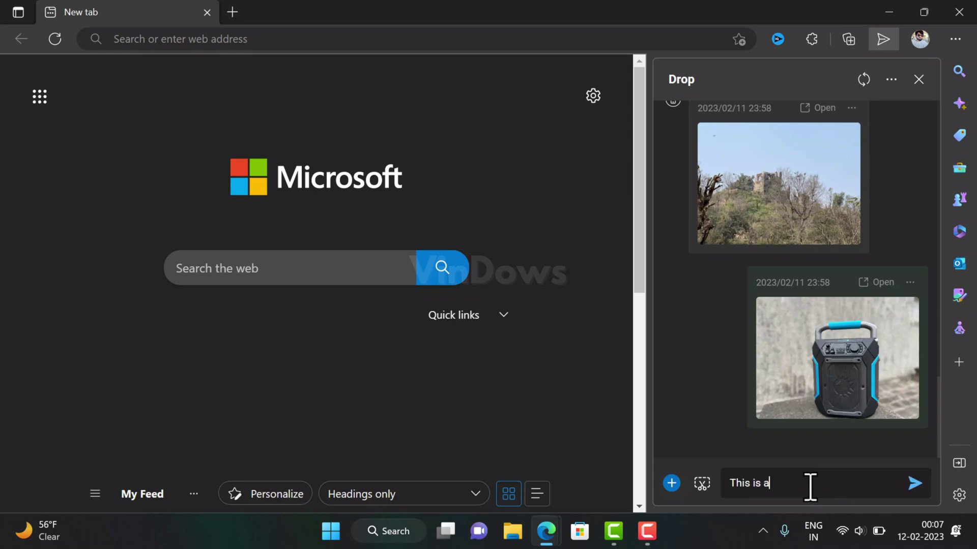
pyautogui.write('test not')
pyautogui.write('e for using a drop feature')
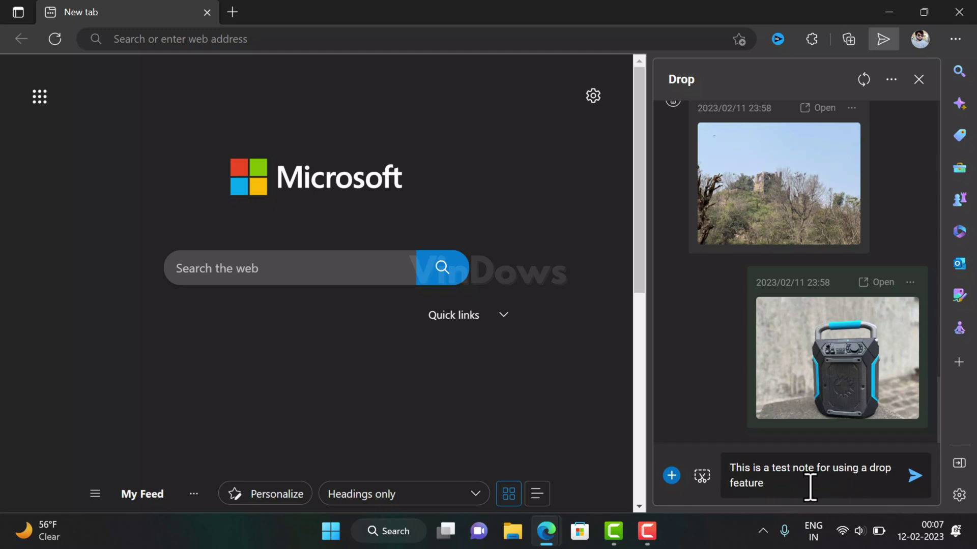
pyautogui.click(914, 475)
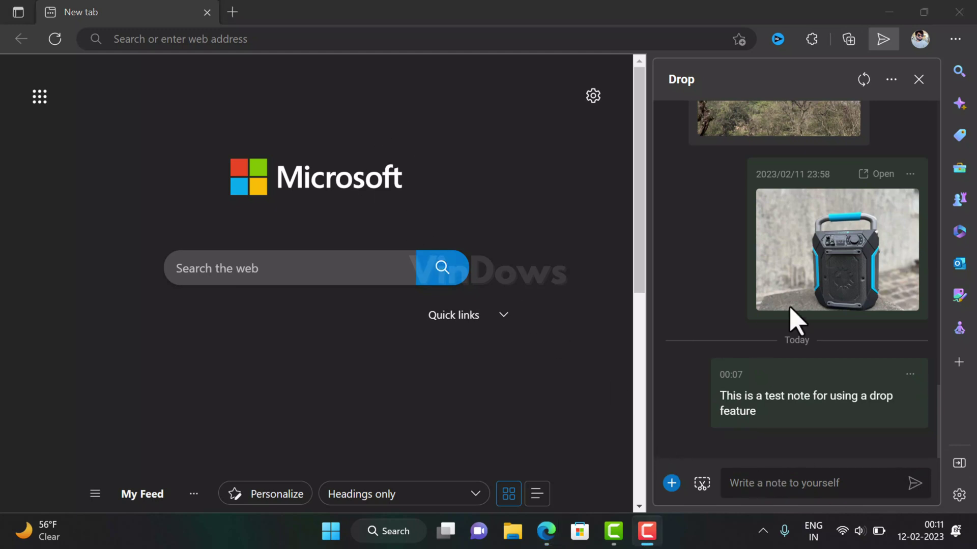
# Review the item options on the photo and the note without deleting either.
pyautogui.click(910, 175)
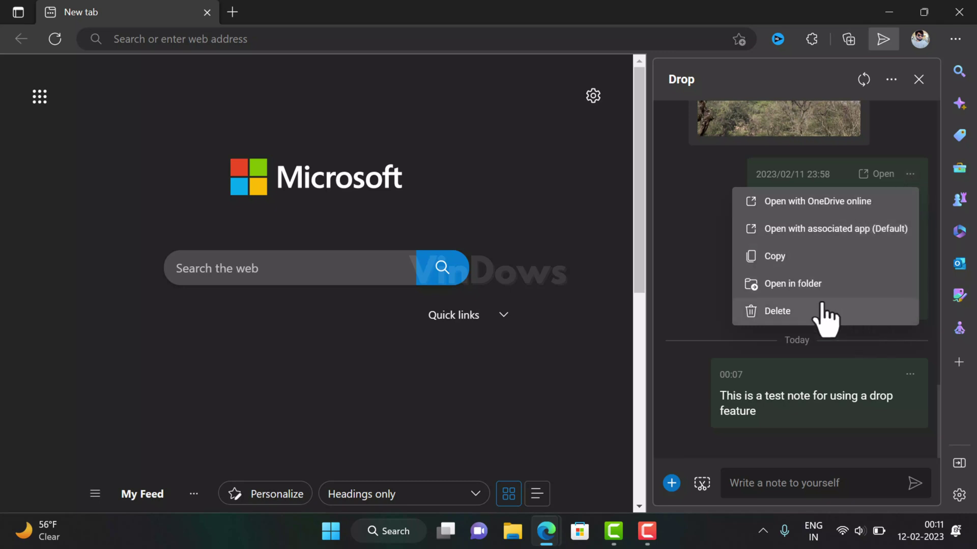
pyautogui.click(689, 257)
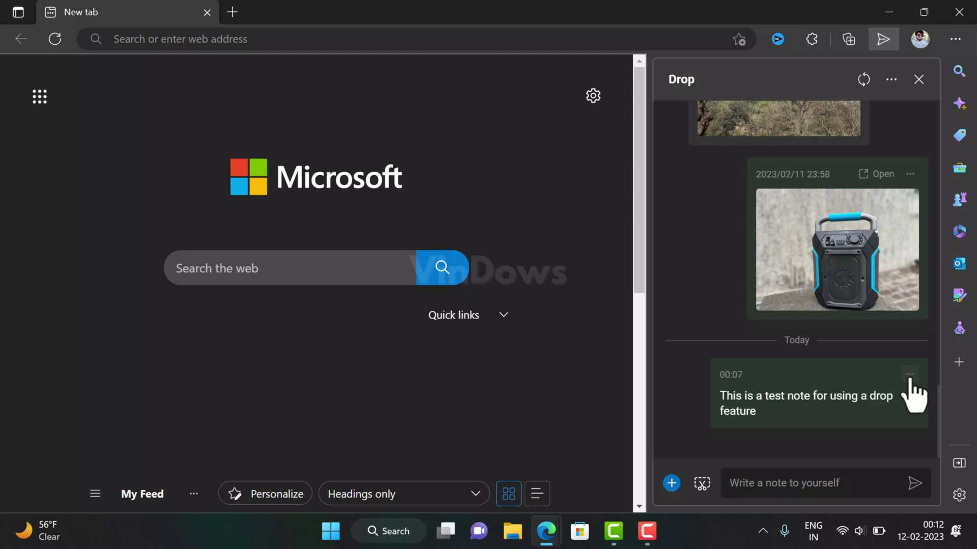
pyautogui.click(909, 376)
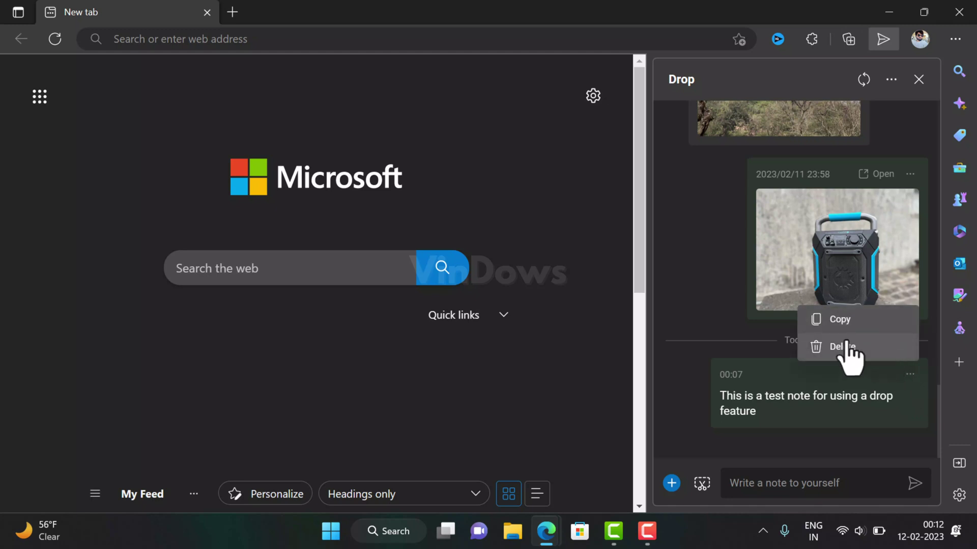
pyautogui.click(713, 317)
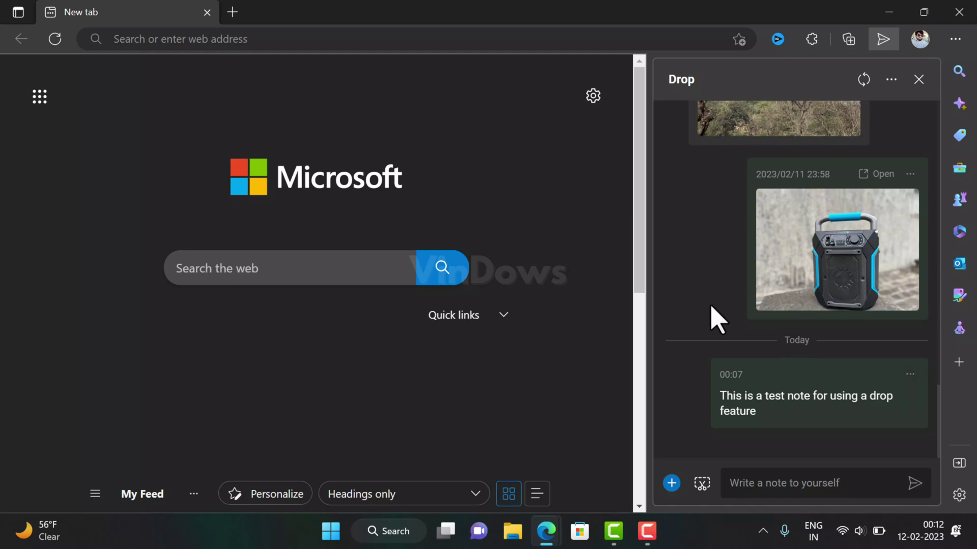
# Delete the speaker photo sent at 23:58 from Drop, confirming the deletion.
pyautogui.click(910, 175)
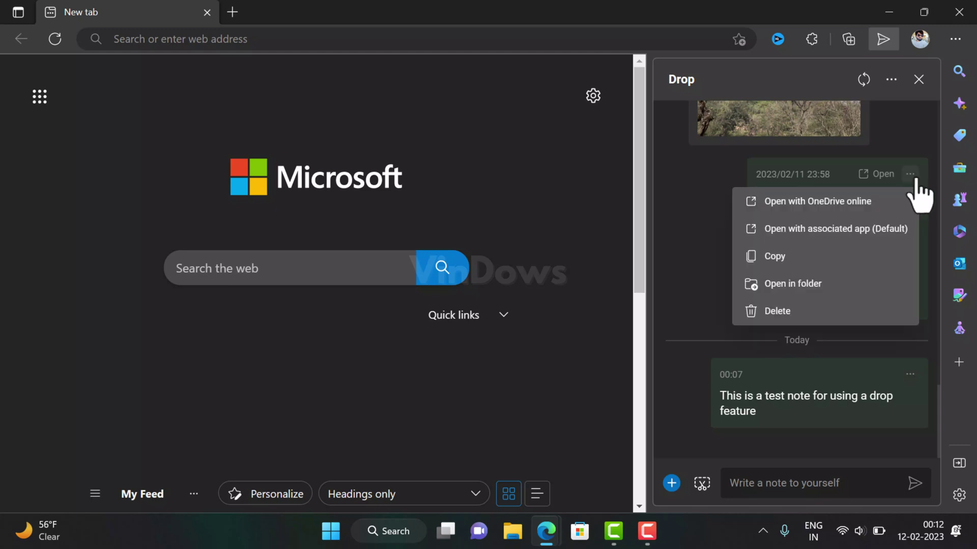
pyautogui.click(859, 321)
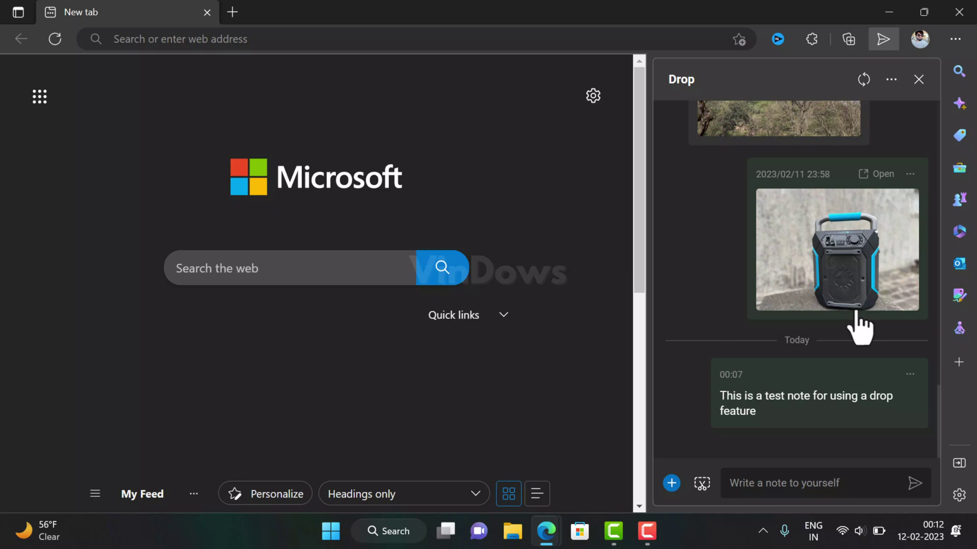
pyautogui.click(859, 322)
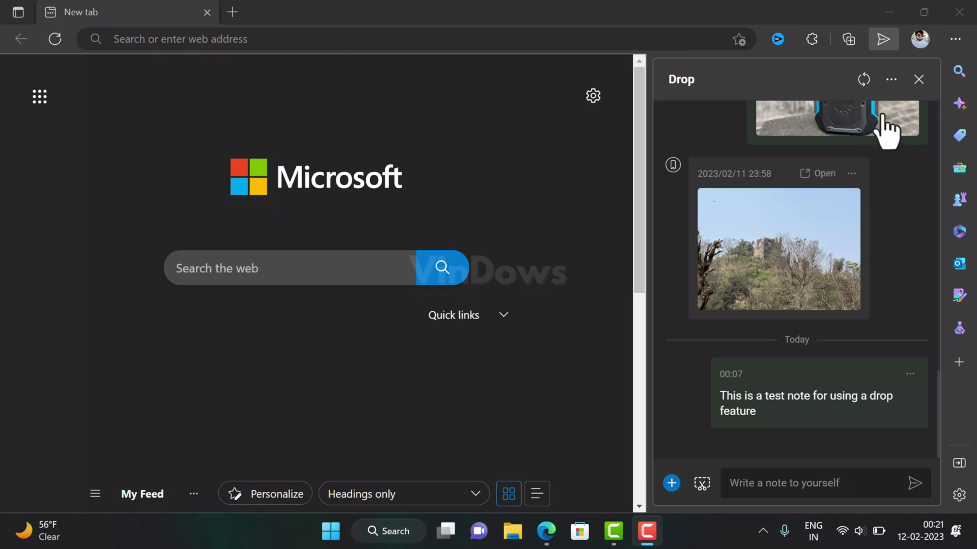
# In Drop settings, review the defaults and toggle Auto download off and back on.
pyautogui.click(891, 82)
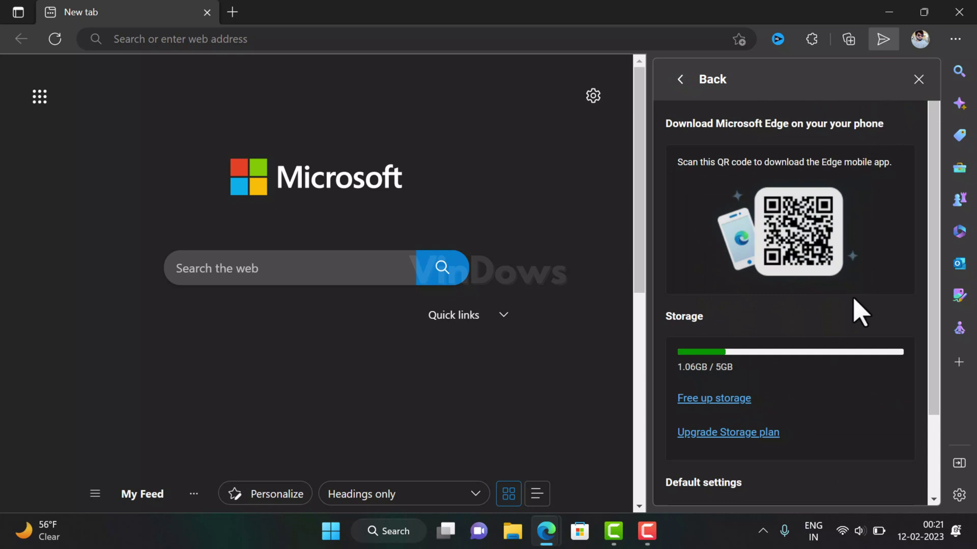
pyautogui.scroll(-2, 859, 311)
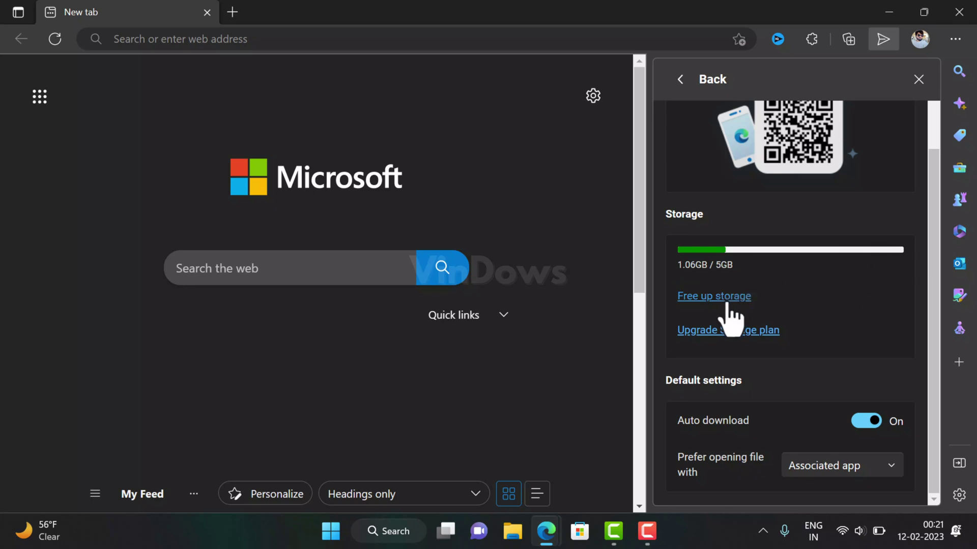
pyautogui.moveTo(679, 298)
pyautogui.mouseDown()
pyautogui.moveTo(763, 310)
pyautogui.moveTo(708, 349)
pyautogui.mouseUp()
pyautogui.click(813, 338)
pyautogui.moveTo(666, 380); pyautogui.dragTo(773, 380)
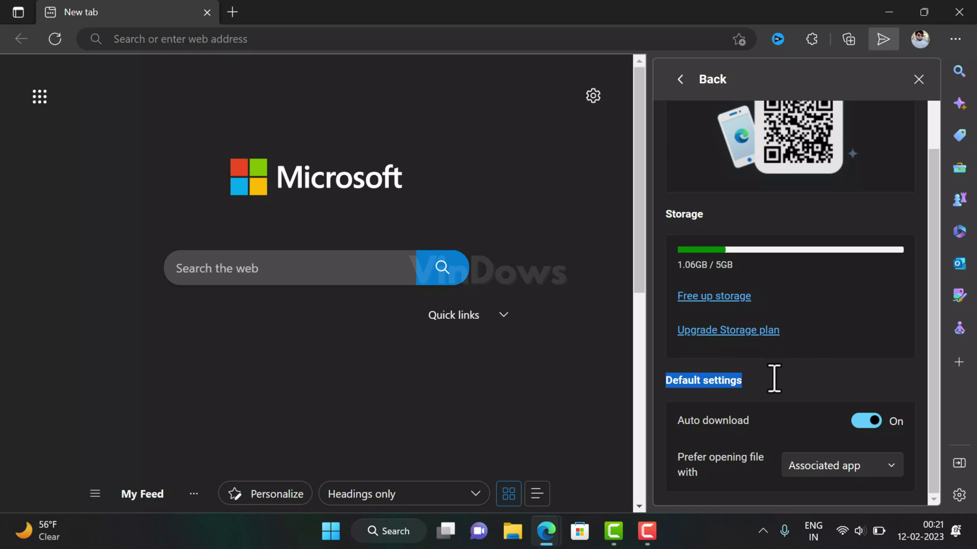
pyautogui.click(774, 381)
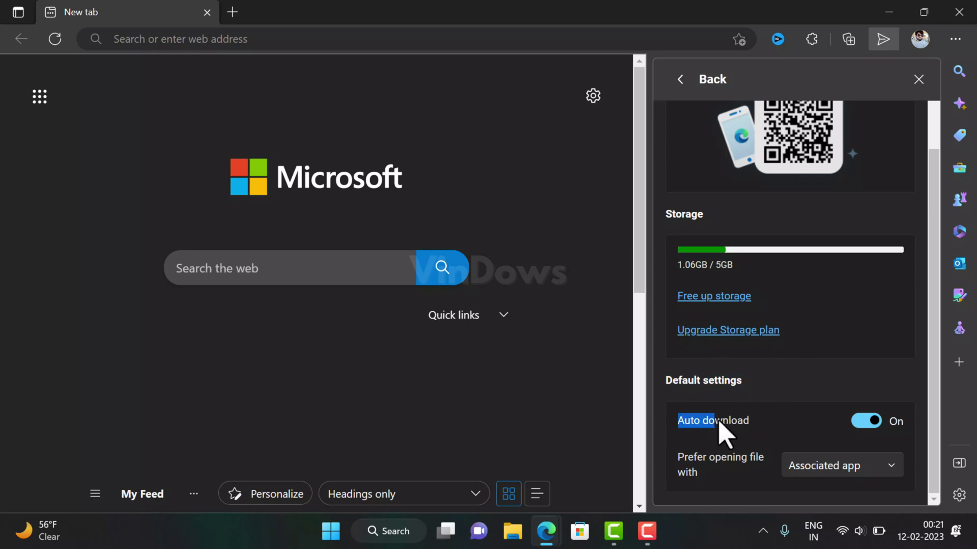
pyautogui.moveTo(721, 431); pyautogui.dragTo(756, 430)
pyautogui.click(866, 425)
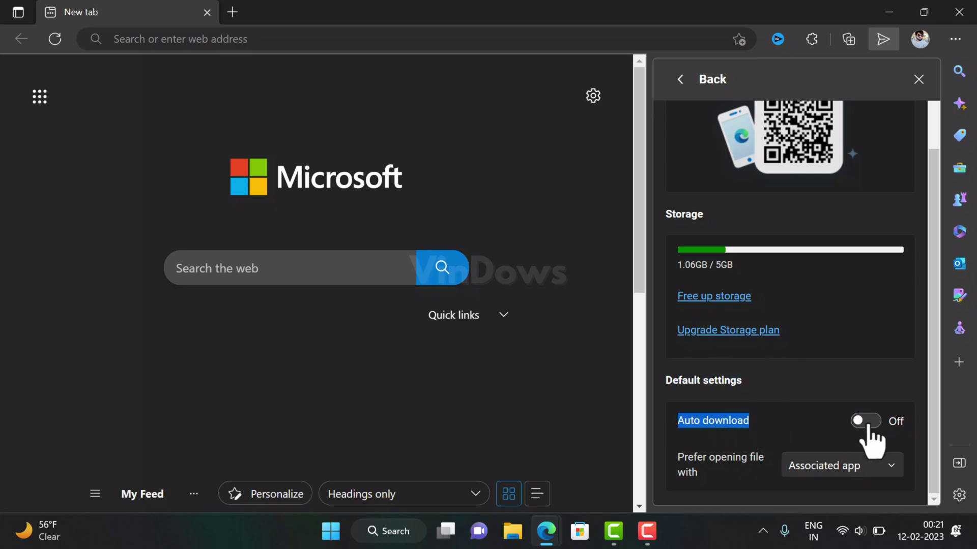
pyautogui.click(869, 427)
# Set Prefer opening file with to OneDrive online, then back to Associated app.
pyautogui.moveTo(679, 459); pyautogui.dragTo(735, 465)
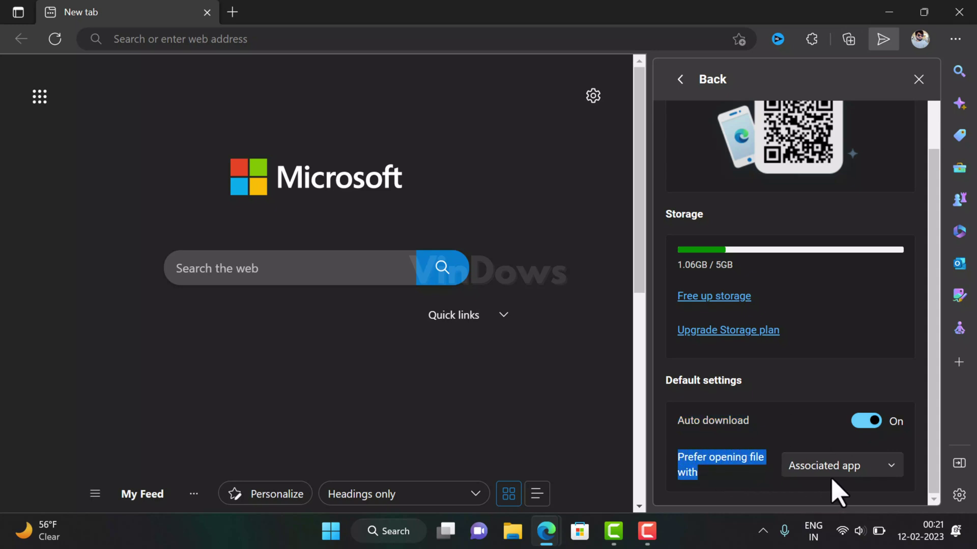
pyautogui.click(863, 467)
pyautogui.click(861, 412)
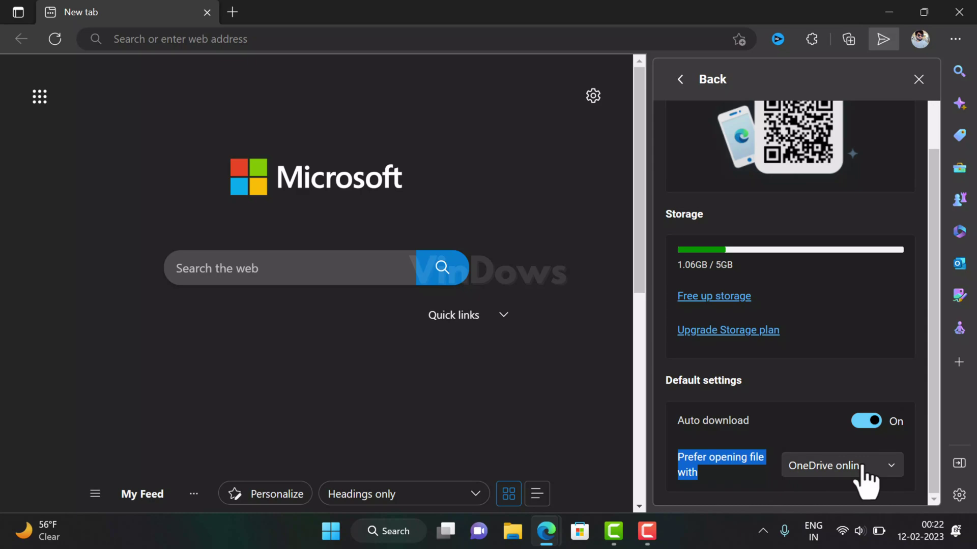
pyautogui.click(863, 467)
pyautogui.click(857, 436)
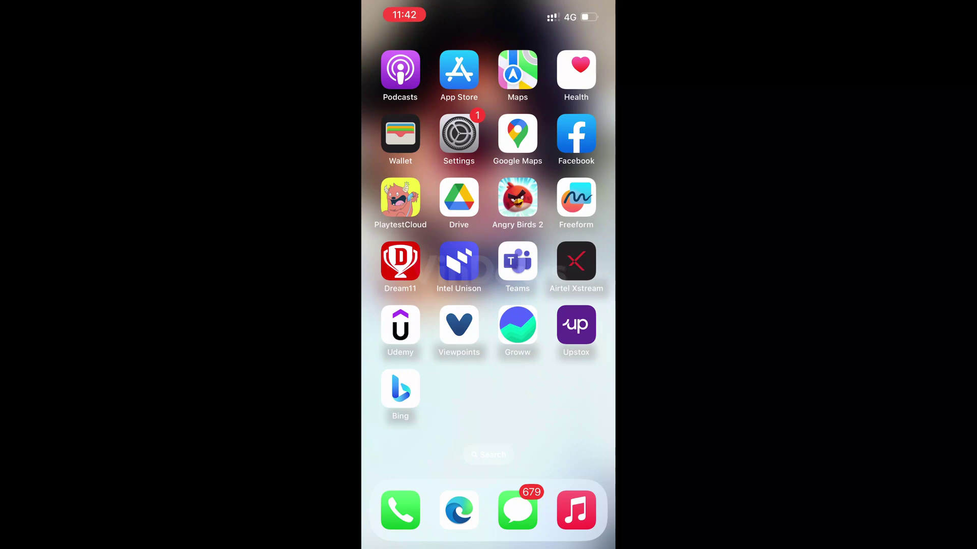
# Launch Edge on the iPhone and open Drop from the second page of the ... menu.
pyautogui.click(459, 510)
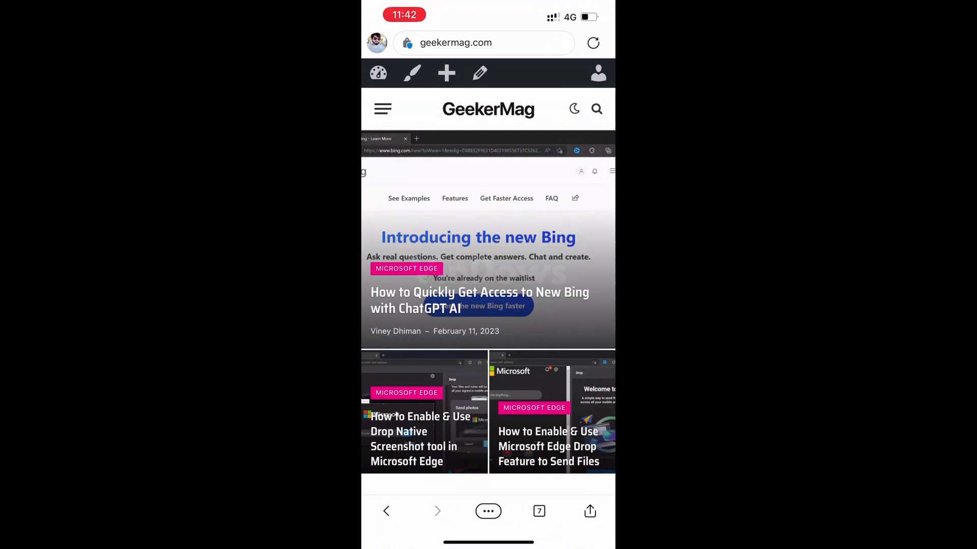
pyautogui.click(488, 511)
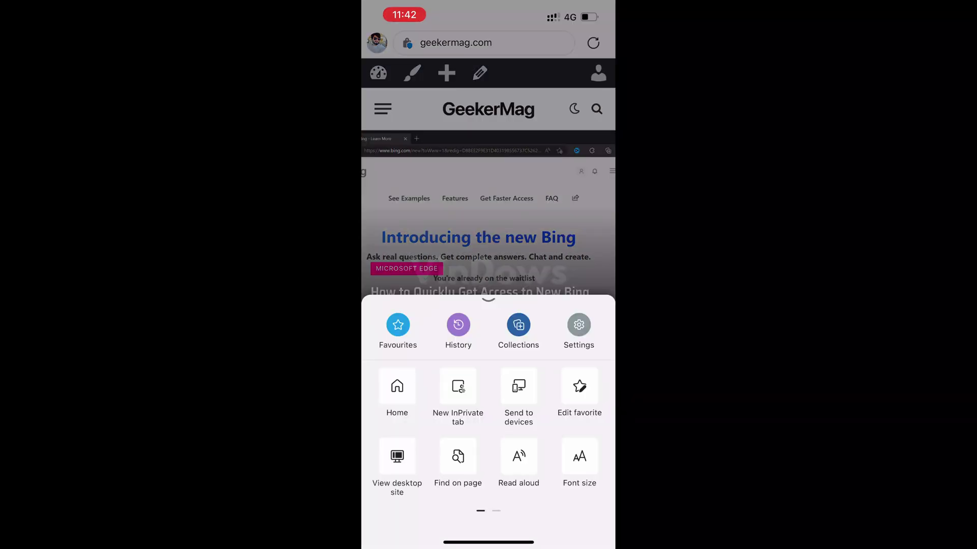
pyautogui.moveTo(565, 427); pyautogui.dragTo(412, 427)
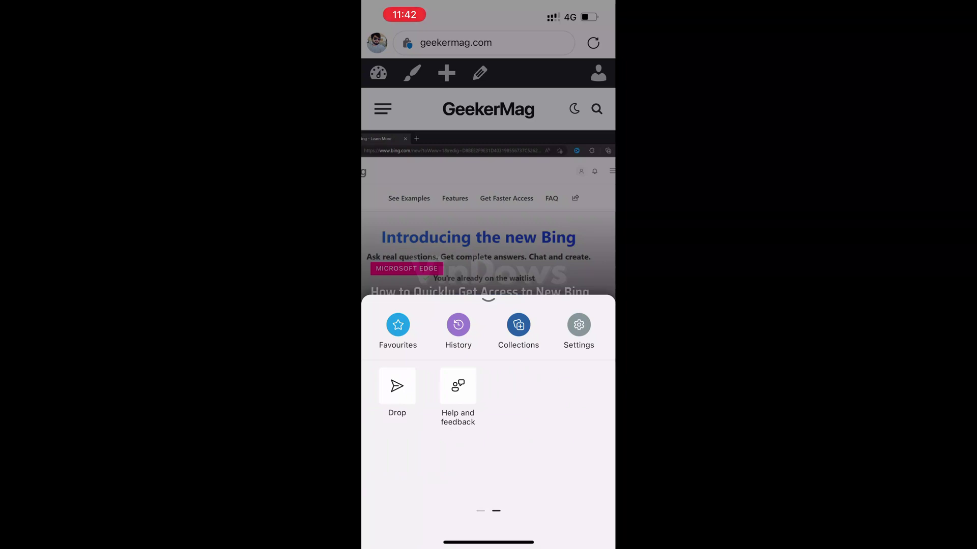
pyautogui.click(397, 389)
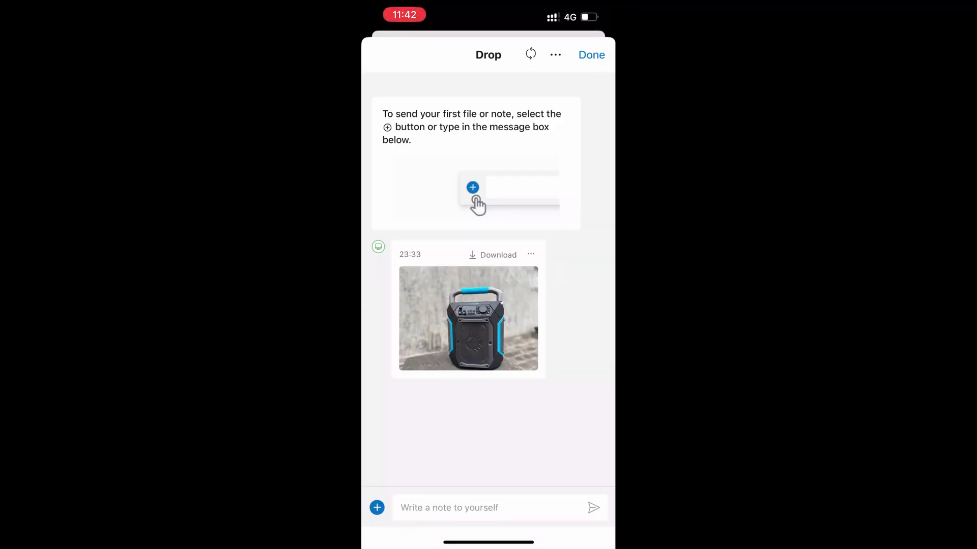
# Upload the castle-on-the-hill photo from the phone gallery to Drop via Picture.
pyautogui.click(376, 507)
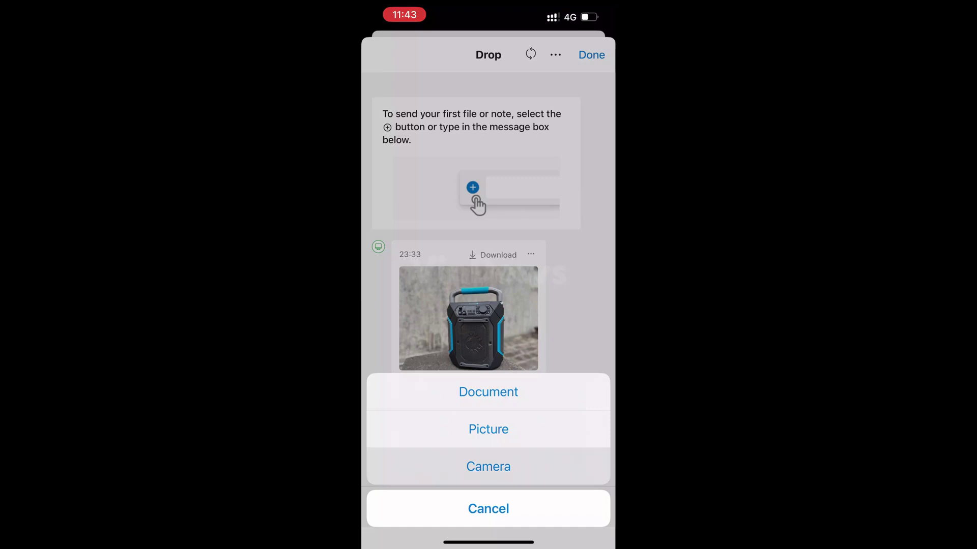
pyautogui.click(489, 429)
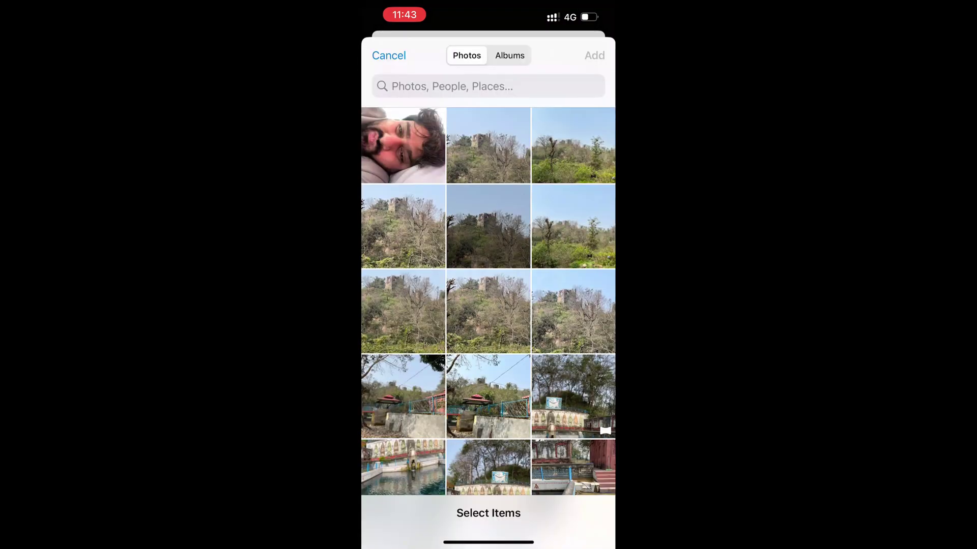
pyautogui.click(488, 145)
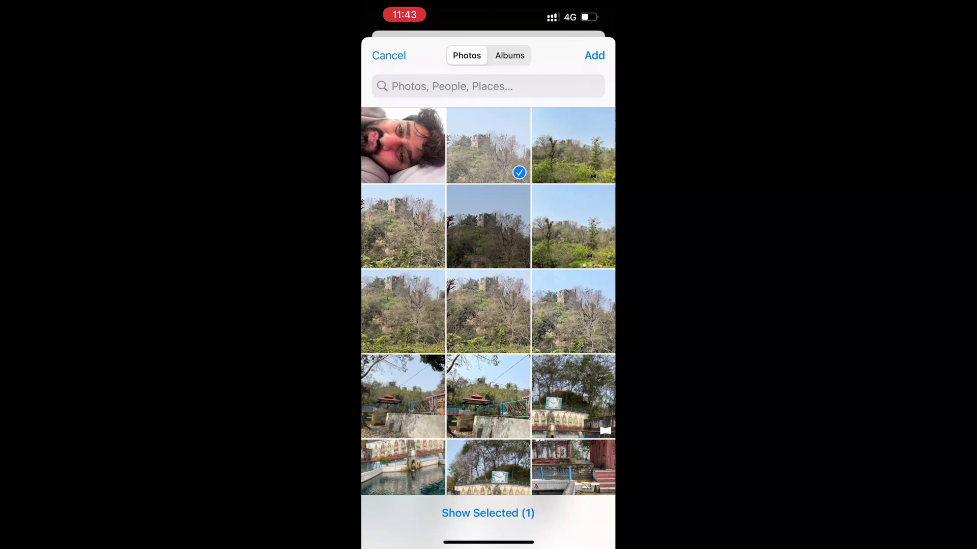
pyautogui.click(595, 55)
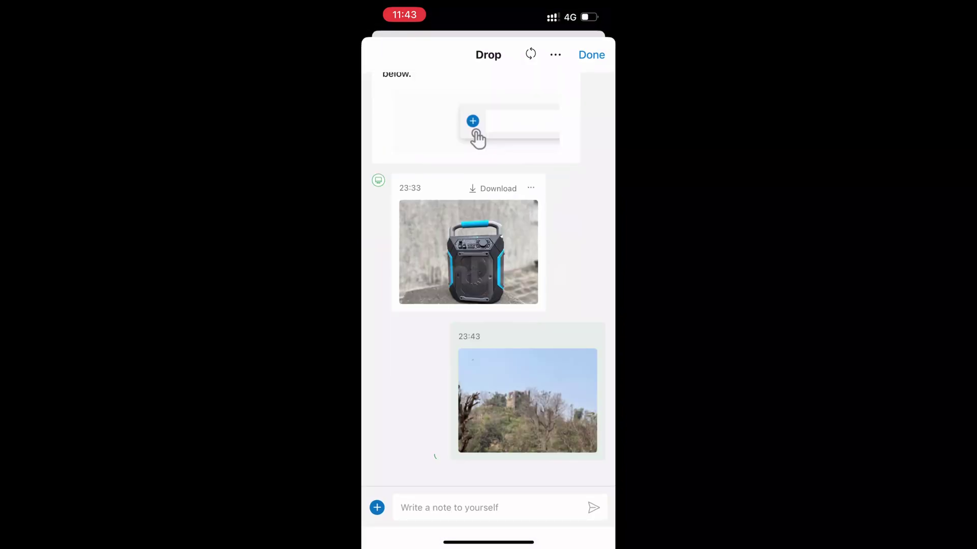